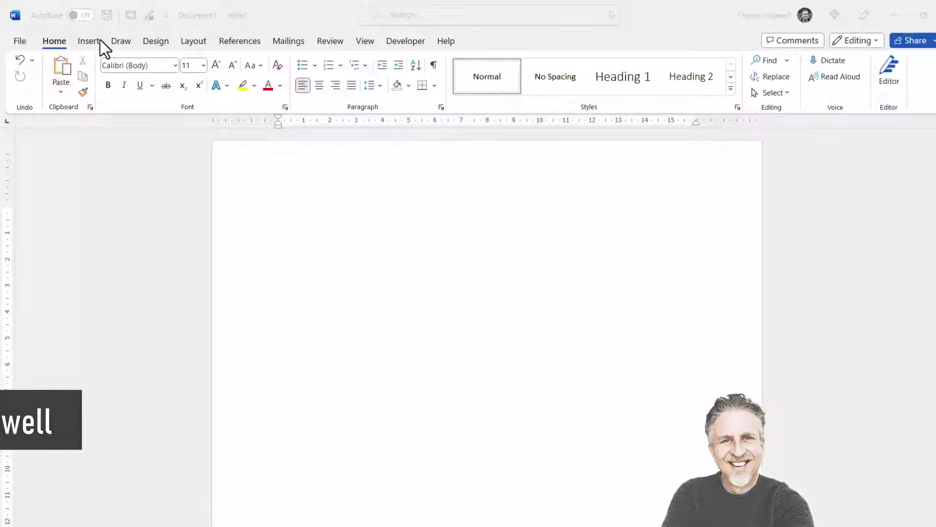
- Draw a circle about 5.6 cm in diameter with the Oval shape near the page's upper-left margin
{"action": "left_click", "coordinate": [96, 42]}
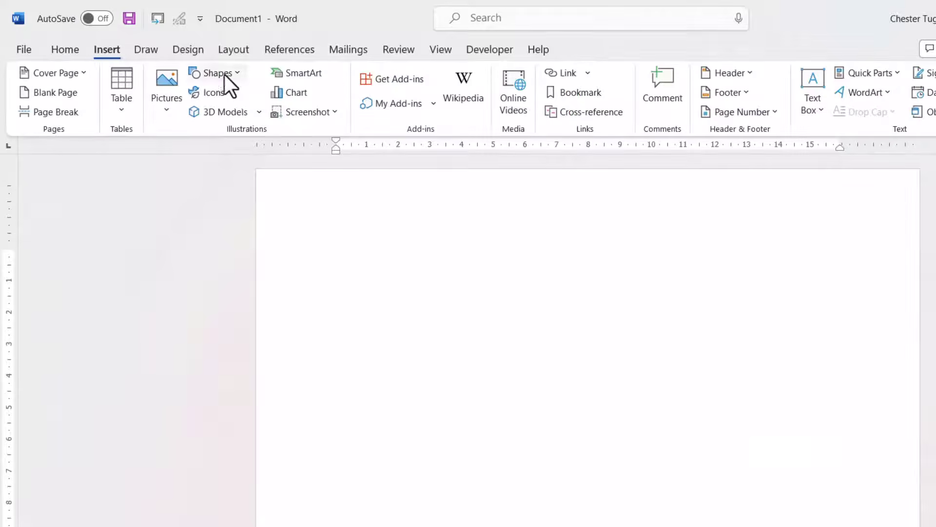
{"action": "left_click", "coordinate": [225, 74]}
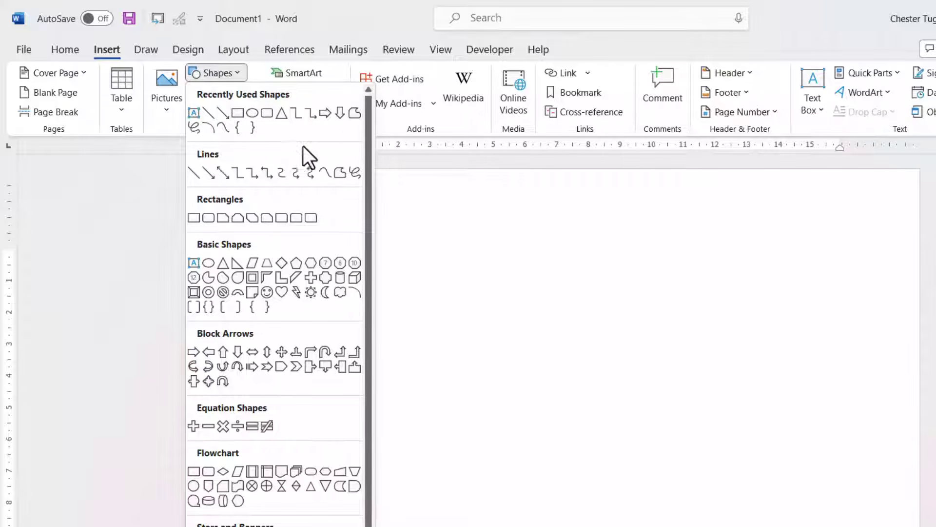
{"action": "left_click", "coordinate": [255, 114]}
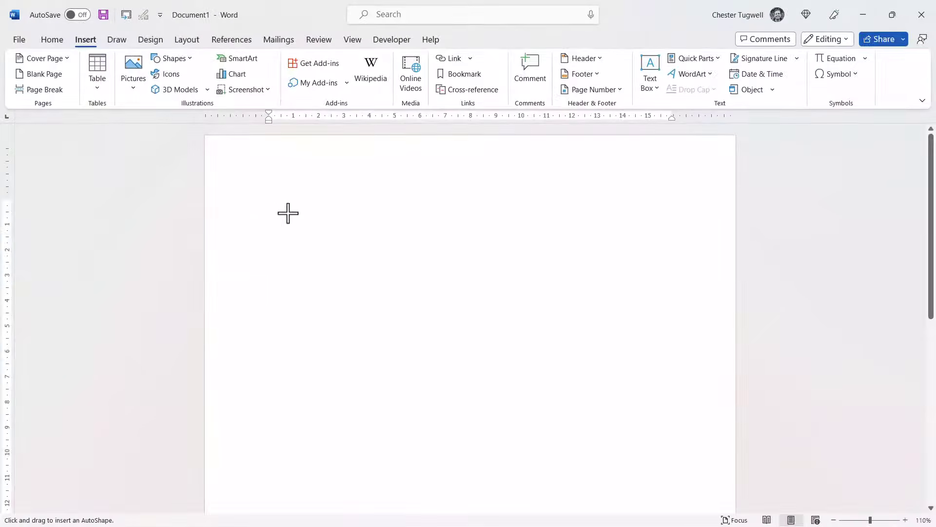
{"action": "left_click_drag", "start_coordinate": [281, 207], "coordinate": [424, 316]}
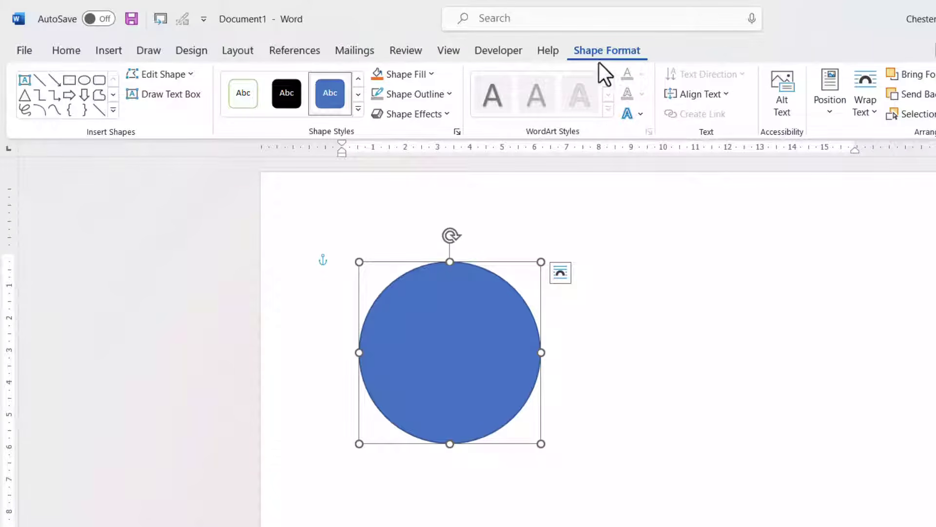
- Fill the circle with the picture file _CJT6162_DxO
{"action": "left_click", "coordinate": [431, 78]}
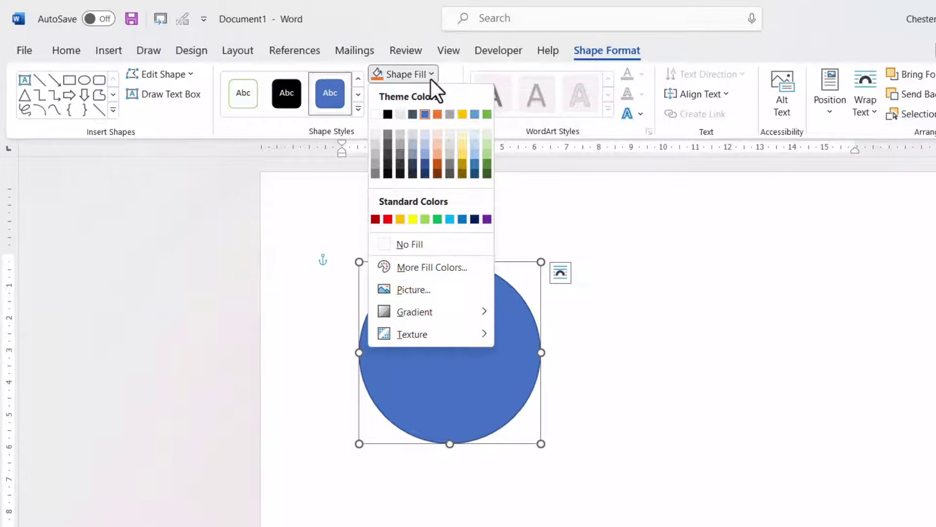
{"action": "left_click", "coordinate": [431, 289]}
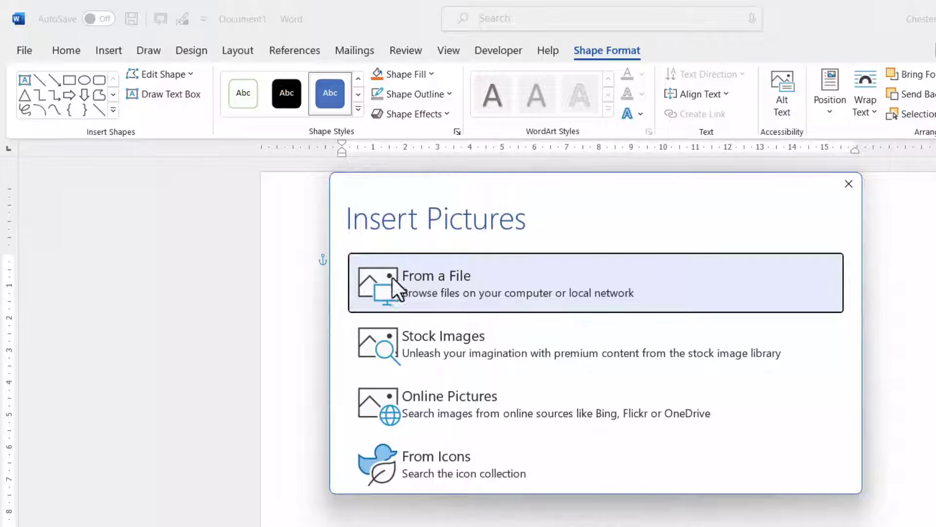
{"action": "left_click", "coordinate": [461, 277]}
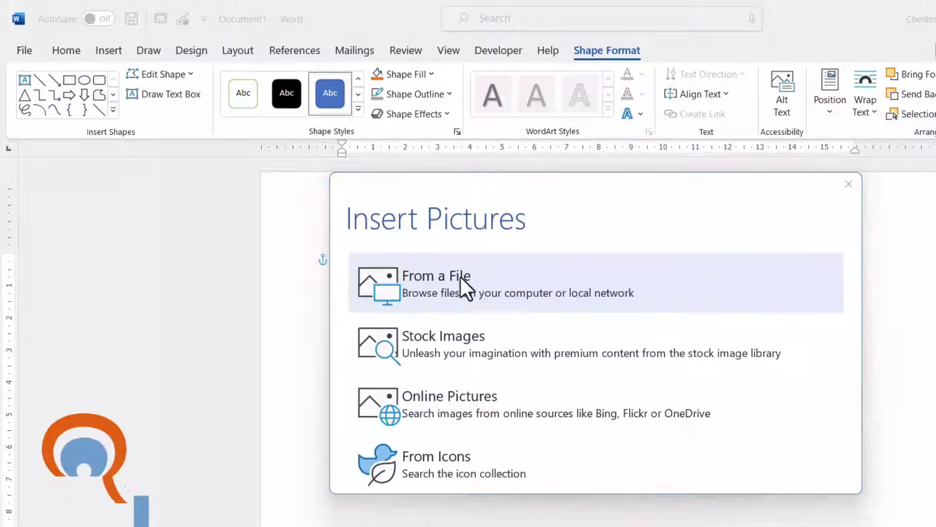
{"action": "left_click_drag", "start_coordinate": [576, 155], "coordinate": [567, 229]}
{"action": "left_click", "coordinate": [560, 231]}
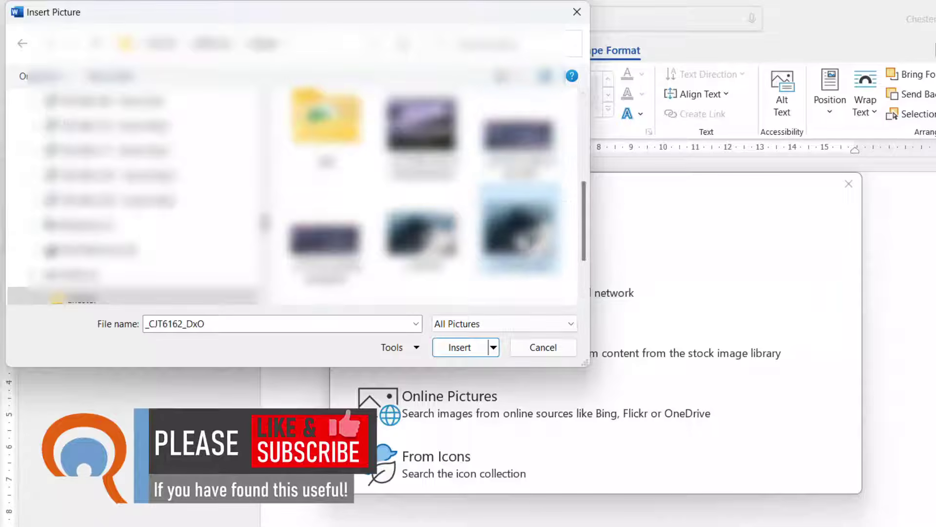
{"action": "left_click", "coordinate": [465, 349]}
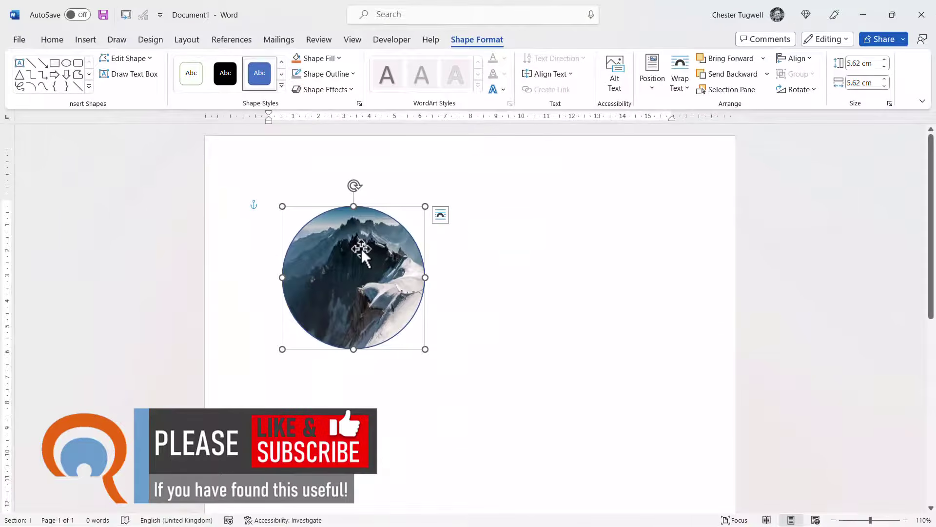
- In the circle's picture crop settings, set the picture position width and height to 8 cm each
{"action": "right_click", "coordinate": [361, 248]}
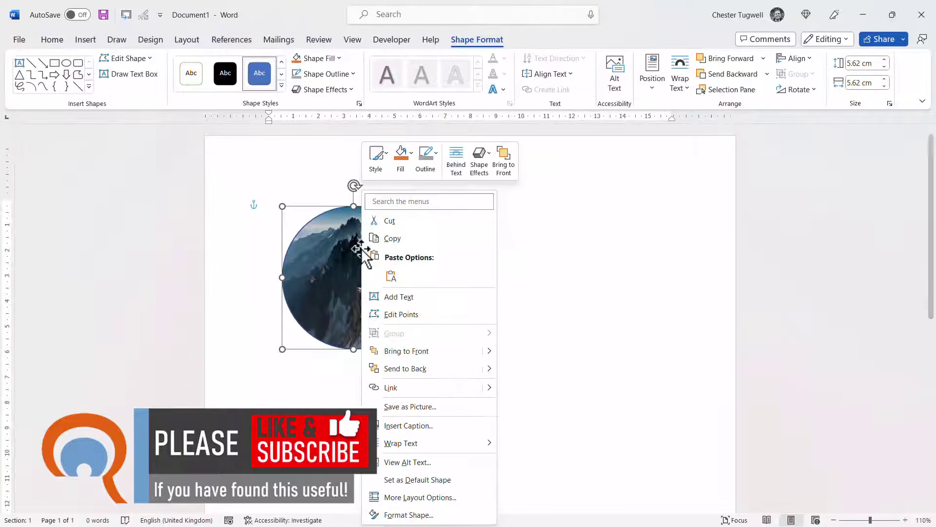
{"action": "left_click", "coordinate": [407, 515]}
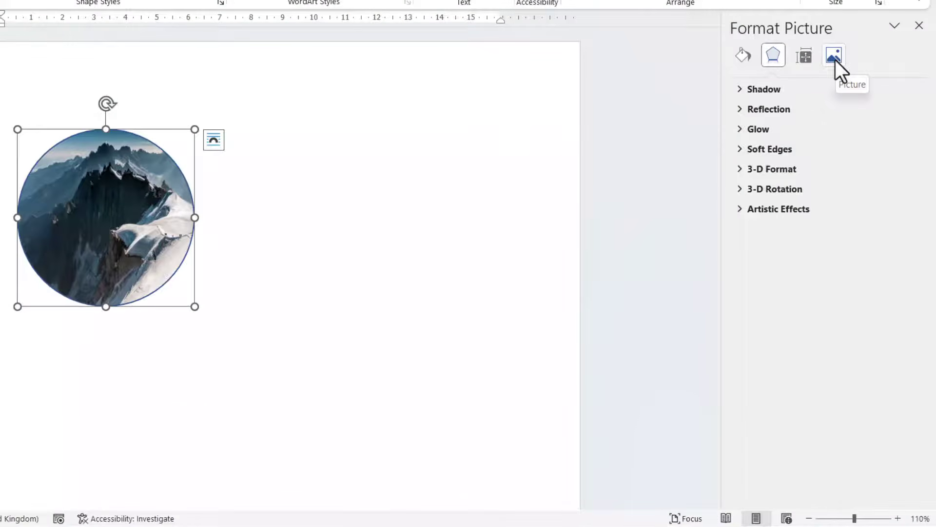
{"action": "left_click", "coordinate": [835, 57]}
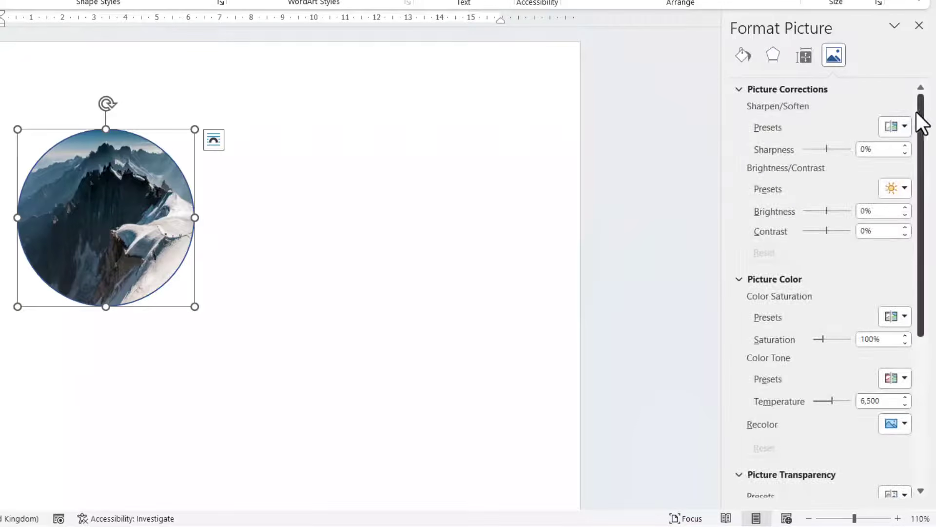
{"action": "left_click_drag", "start_coordinate": [921, 156], "coordinate": [899, 393]}
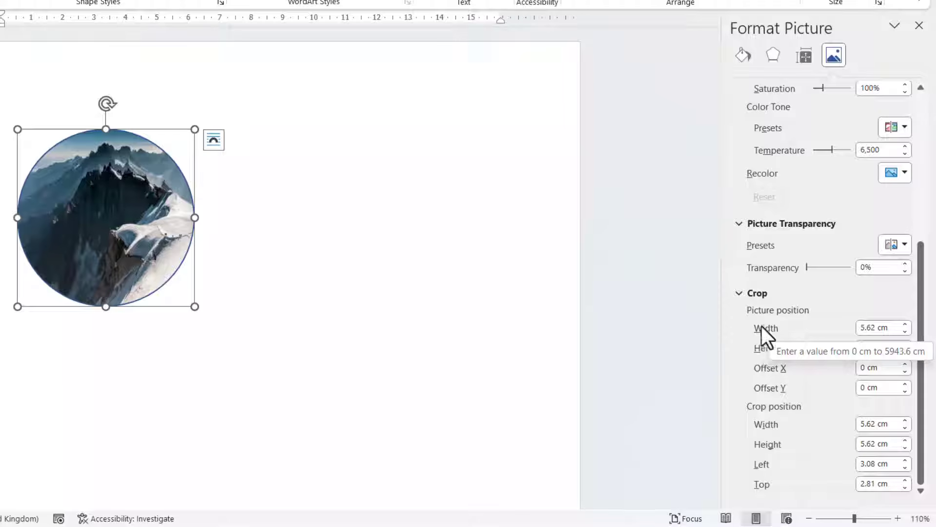
{"action": "left_click", "coordinate": [892, 327]}
{"action": "left_click_drag", "start_coordinate": [892, 327], "coordinate": [831, 324]}
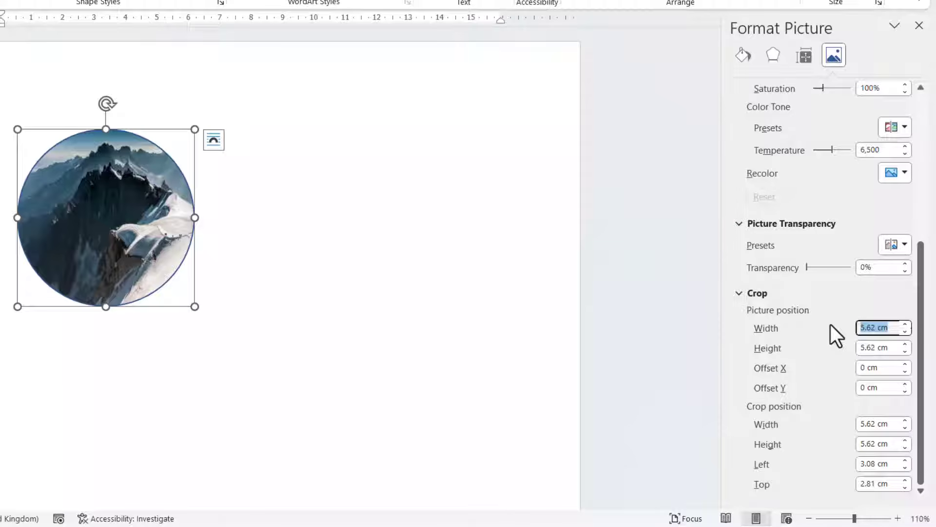
{"action": "type", "text": "8"}
{"action": "key", "text": "Tab"}
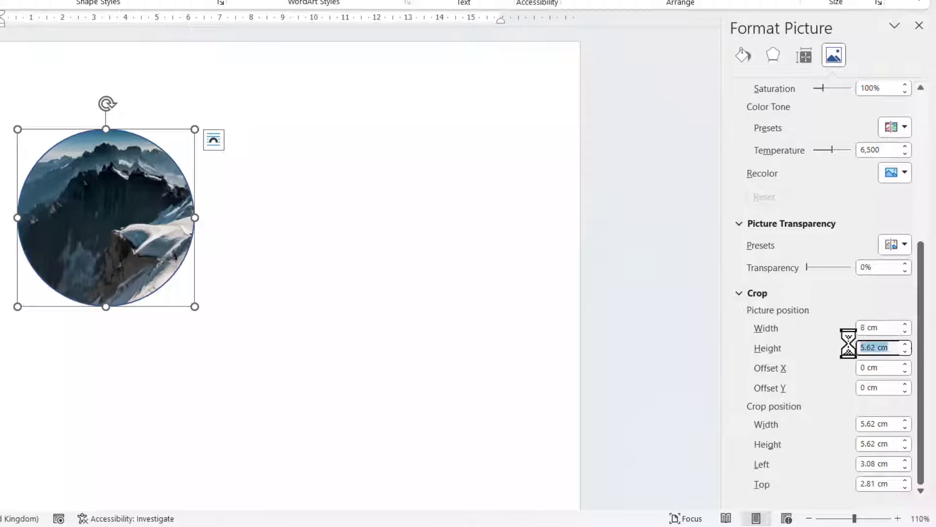
{"action": "type", "text": "8"}
{"action": "key", "text": "Return"}
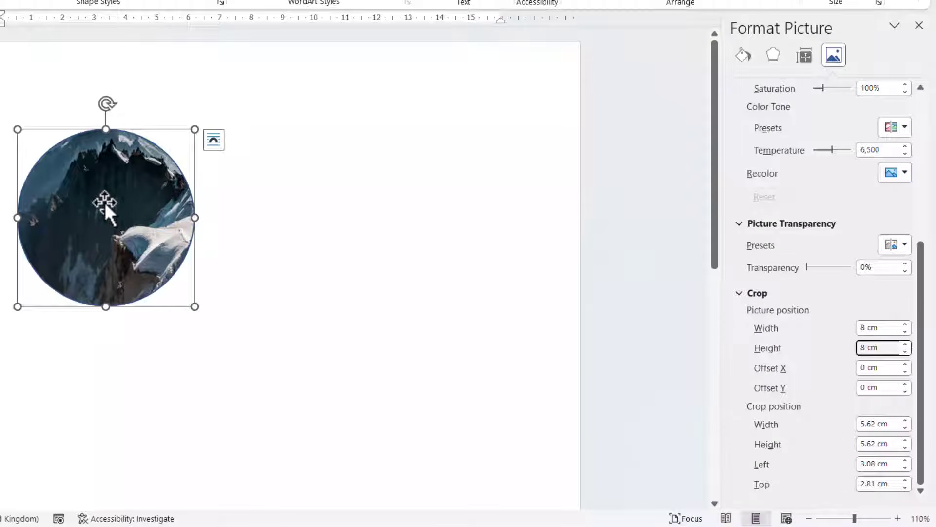
{"action": "left_click", "coordinate": [887, 348]}
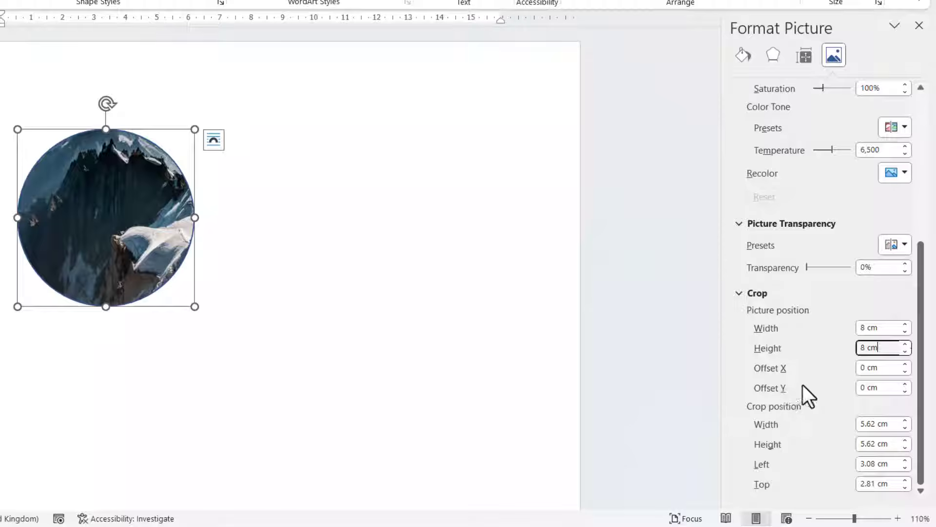
- Shift the picture inside the circle by setting Offset X and Offset Y to 1 cm each
{"action": "left_click", "coordinate": [885, 368]}
{"action": "type", "text": "1"}
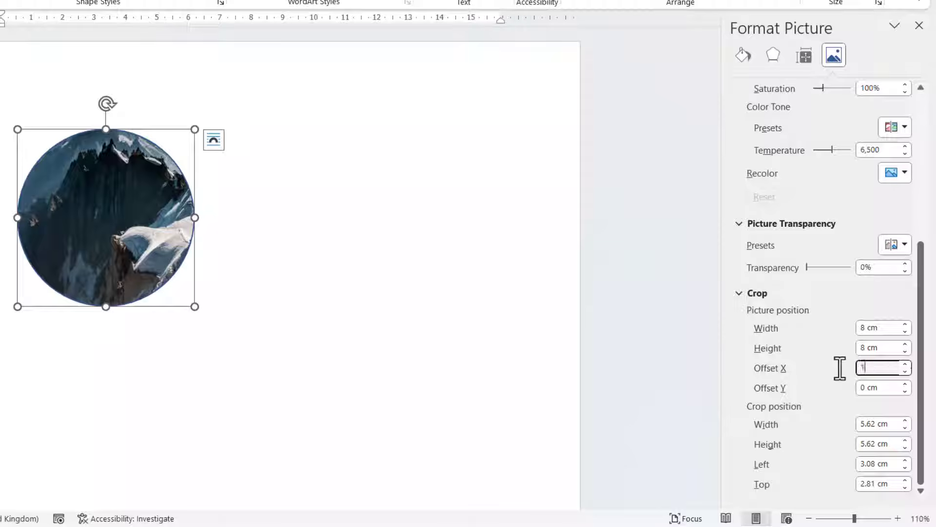
{"action": "key", "text": "Return"}
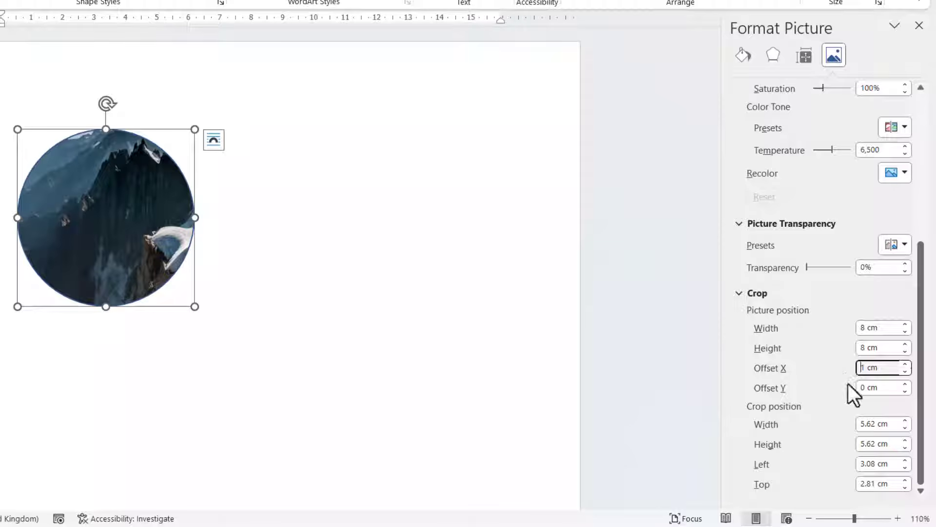
{"action": "left_click", "coordinate": [884, 388]}
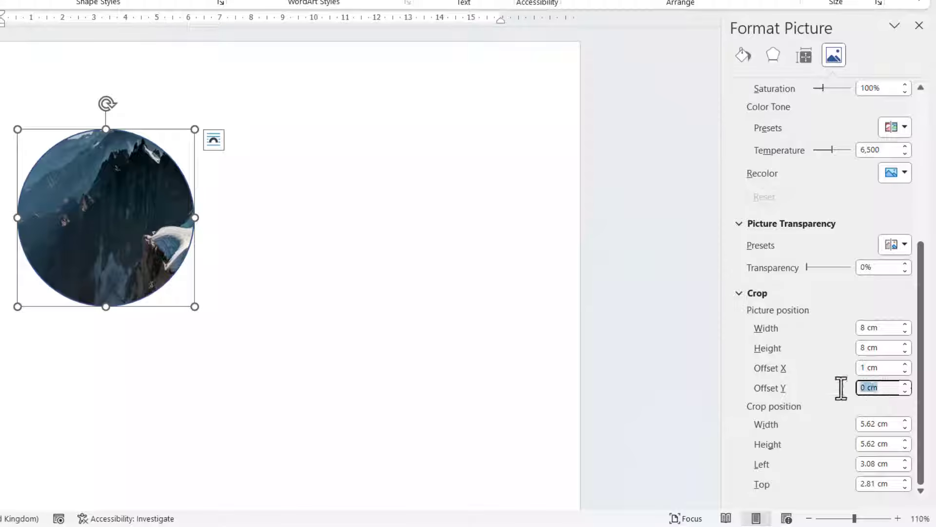
{"action": "type", "text": "1"}
{"action": "key", "text": "Return"}
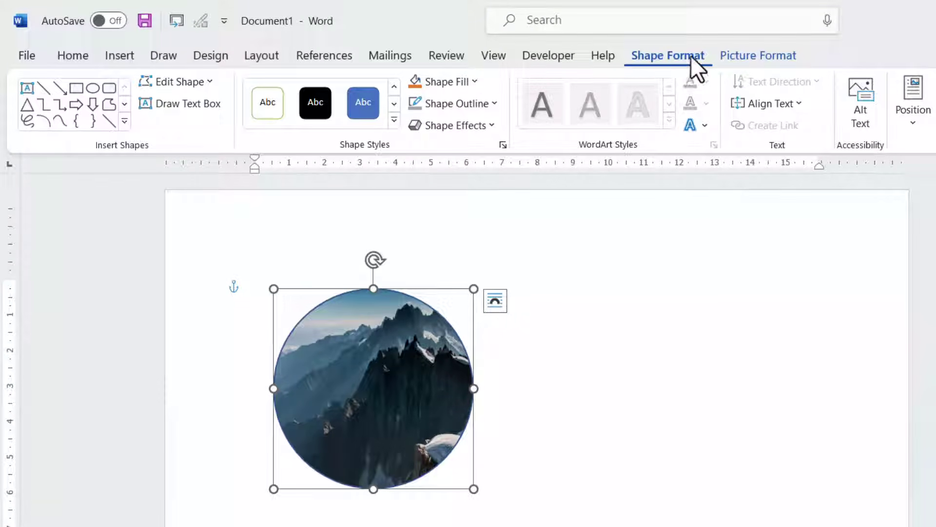
- Give the circle a gray outline with a weight of 6 pt
{"action": "left_click", "coordinate": [495, 103]}
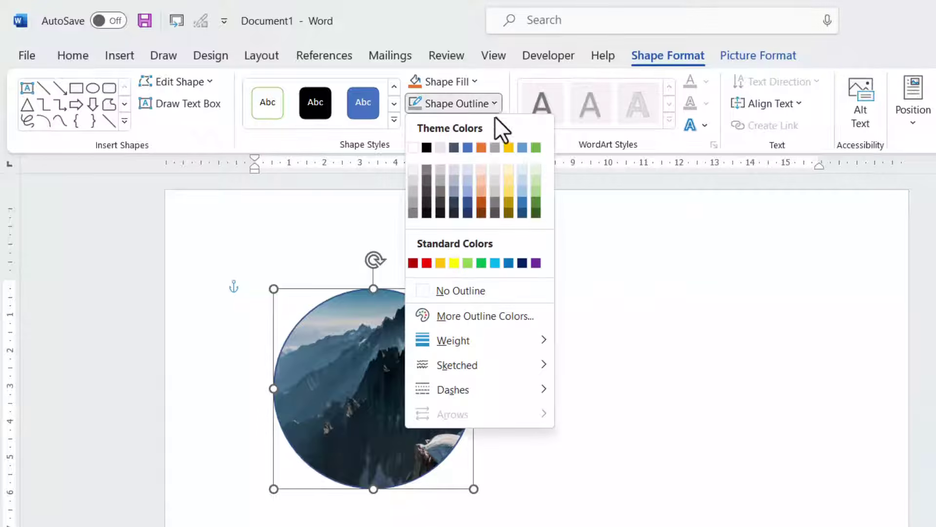
{"action": "left_click", "coordinate": [495, 149]}
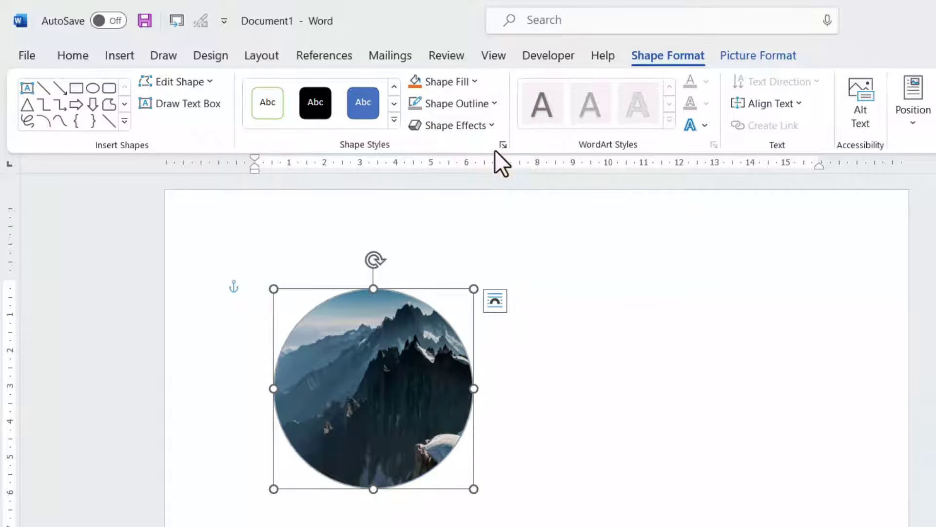
{"action": "left_click", "coordinate": [493, 102]}
{"action": "mouse_move", "coordinate": [487, 344]}
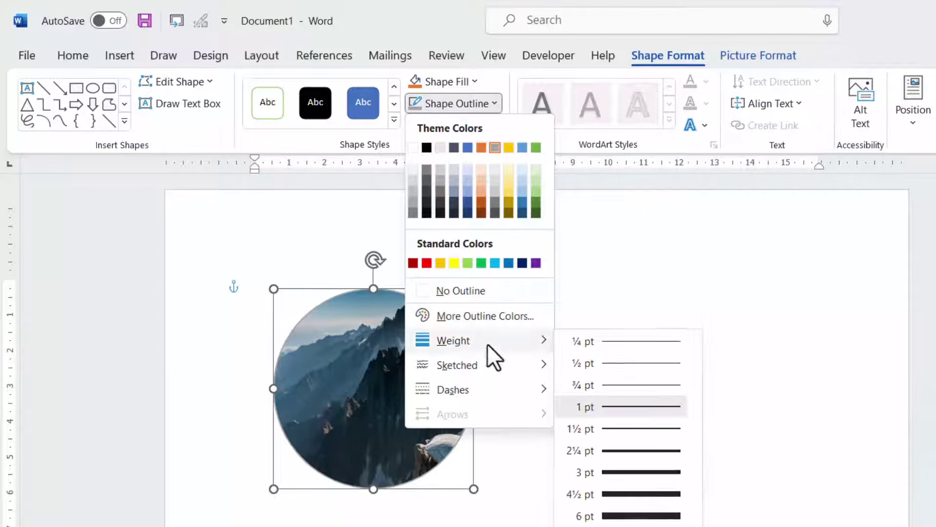
{"action": "left_click", "coordinate": [633, 516]}
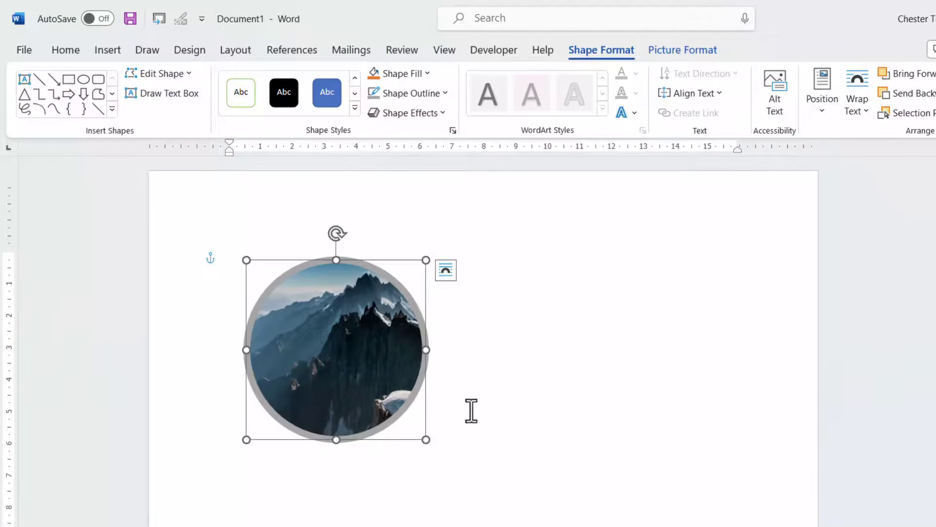
- Delete the circle and insert the picture file _CJT6162_DxO from this device into the document
{"action": "key", "text": "Delete"}
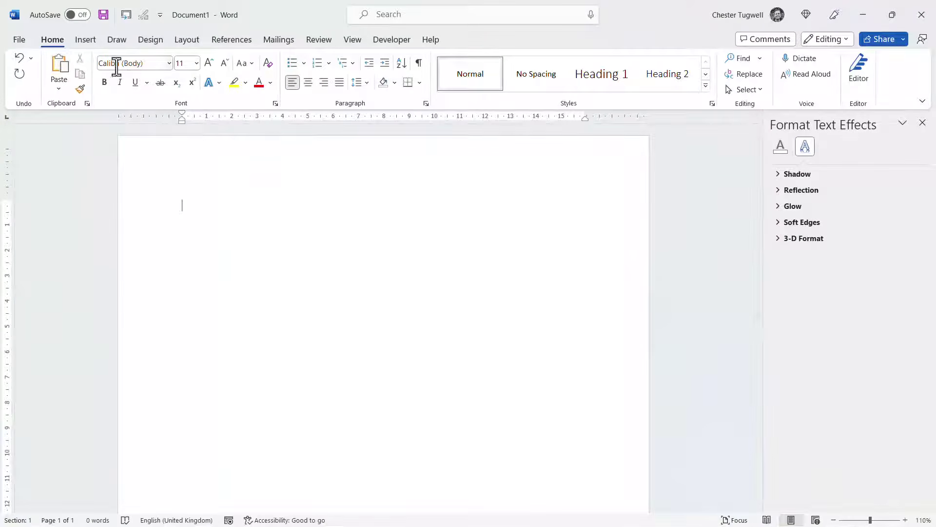
{"action": "left_click", "coordinate": [86, 39]}
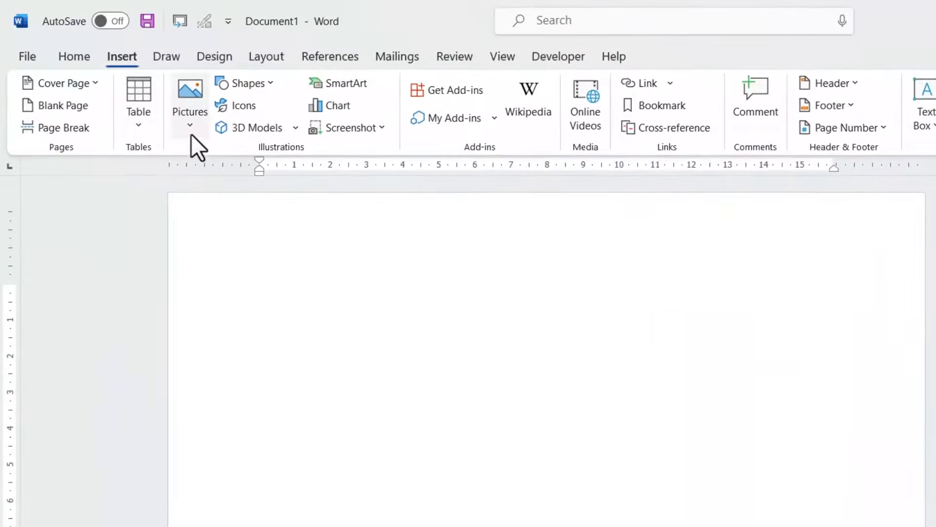
{"action": "left_click", "coordinate": [190, 125]}
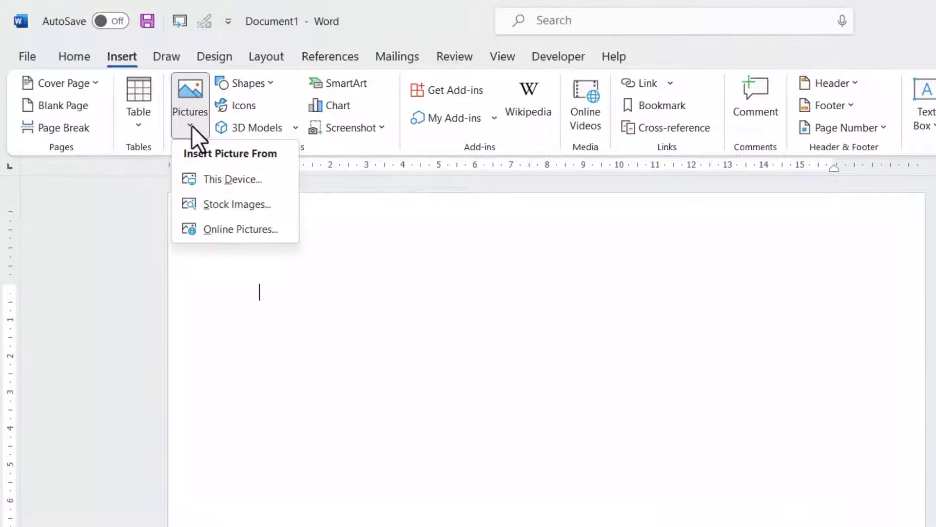
{"action": "left_click", "coordinate": [219, 179]}
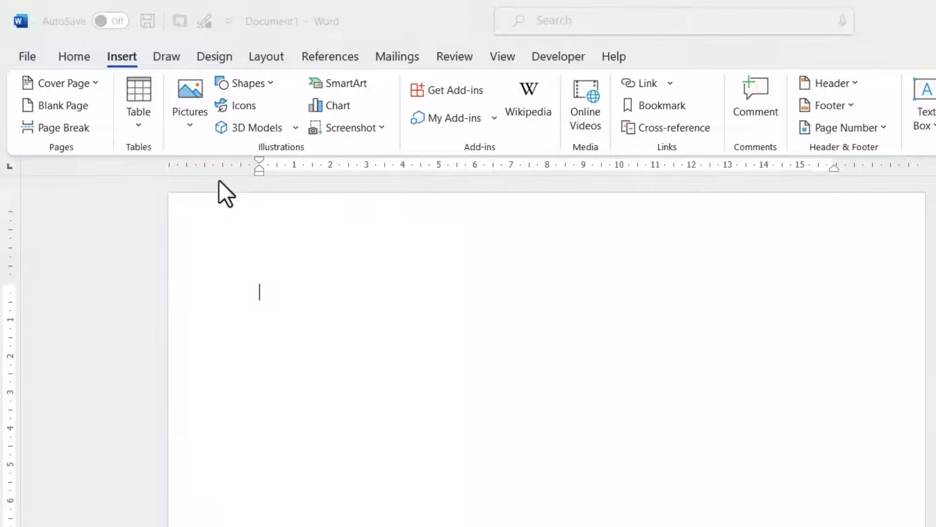
{"action": "left_click_drag", "start_coordinate": [654, 186], "coordinate": [661, 286]}
{"action": "left_click", "coordinate": [583, 219]}
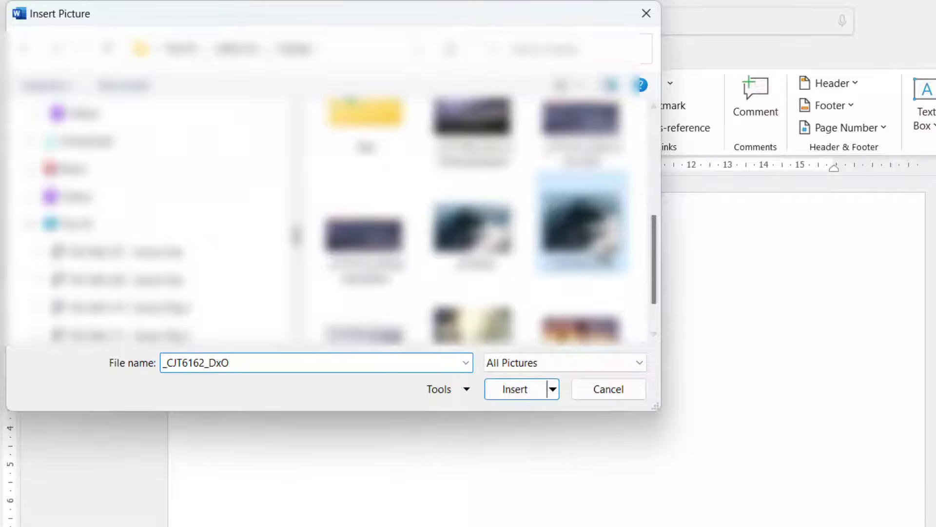
{"action": "left_click", "coordinate": [508, 390]}
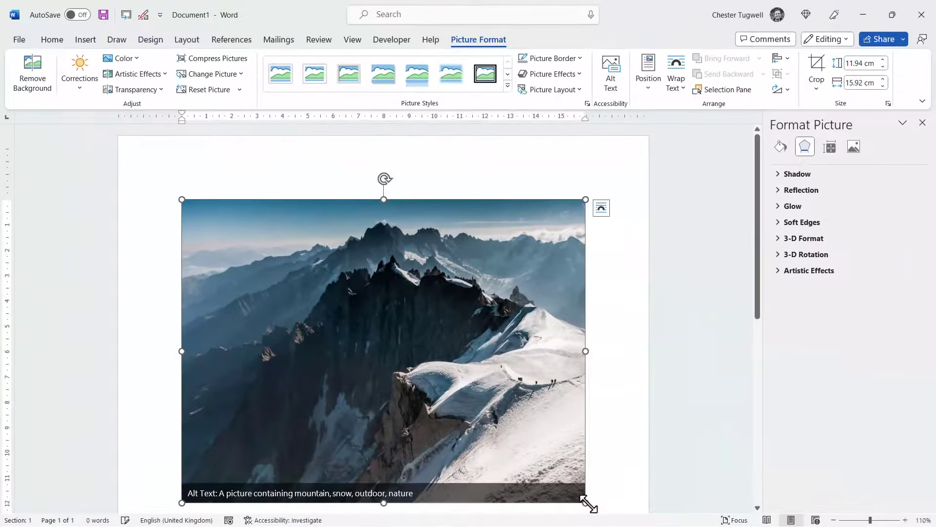
- Shrink the picture to about 8 cm wide by 6 cm high and crop it to an oval shape
{"action": "left_click_drag", "start_coordinate": [588, 502], "coordinate": [380, 352]}
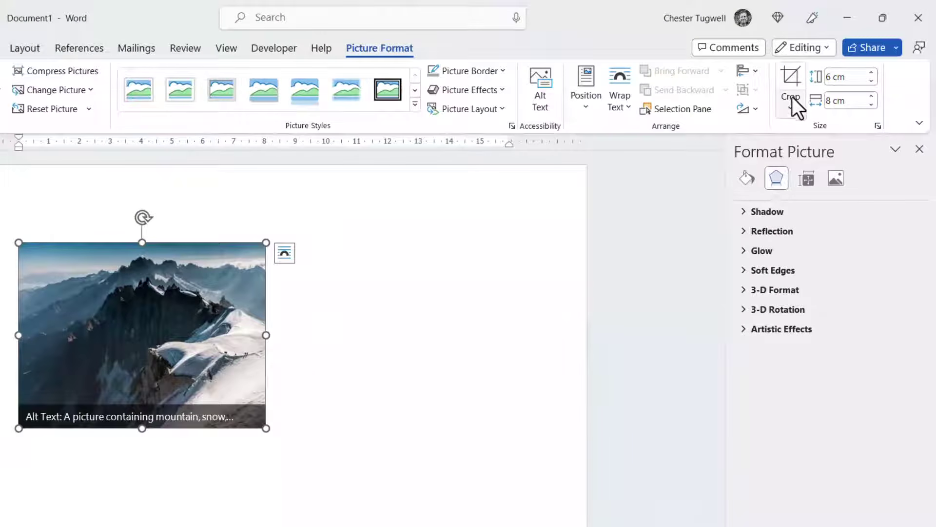
{"action": "left_click", "coordinate": [791, 104]}
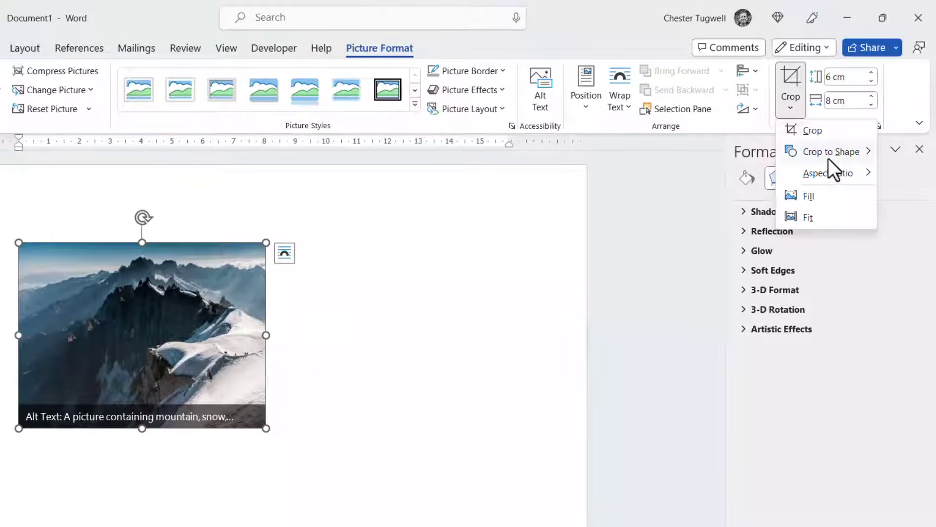
{"action": "mouse_move", "coordinate": [829, 159]}
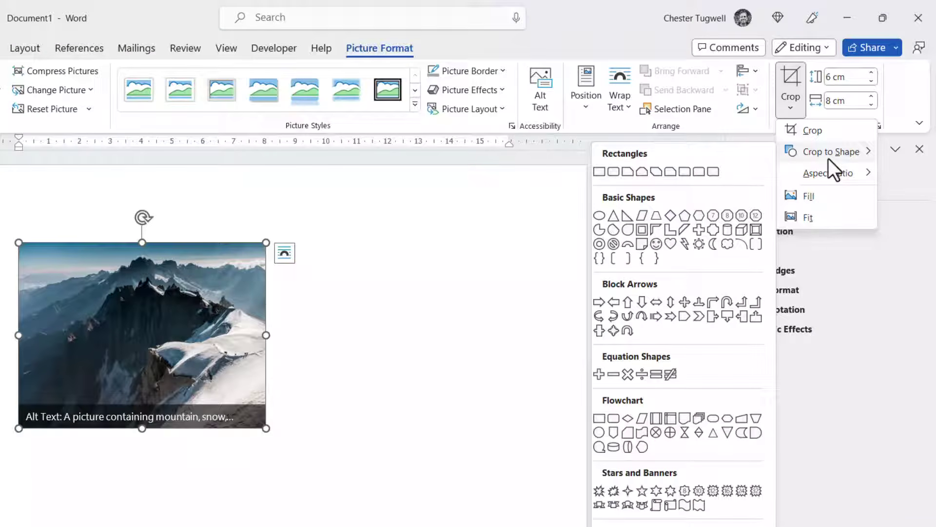
{"action": "left_click", "coordinate": [600, 216]}
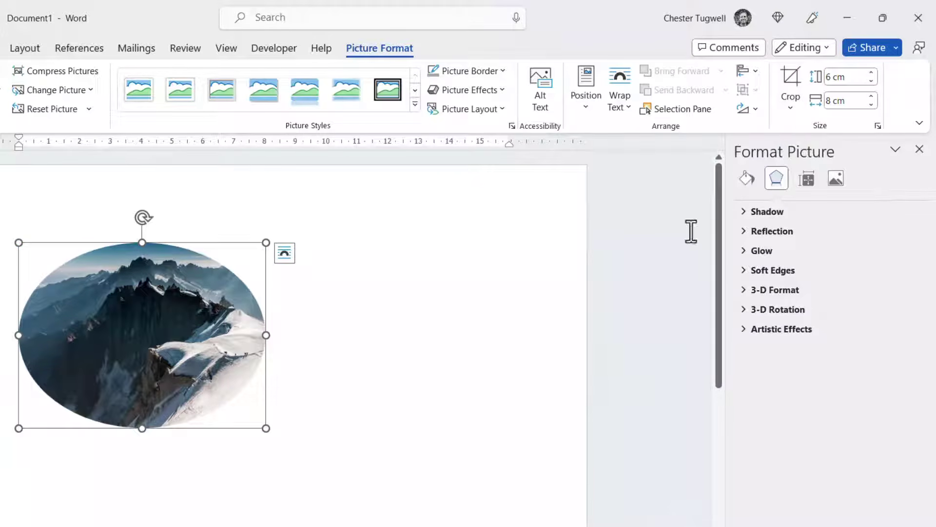
- Set the oval picture's crop aspect ratio to 1:1 so it becomes a circle
{"action": "left_click", "coordinate": [792, 108]}
{"action": "mouse_move", "coordinate": [826, 181]}
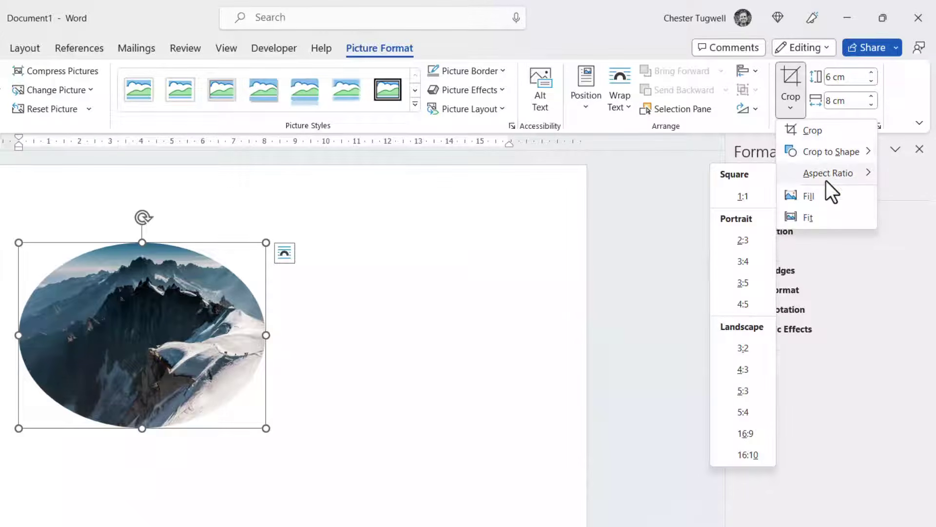
{"action": "left_click", "coordinate": [747, 196]}
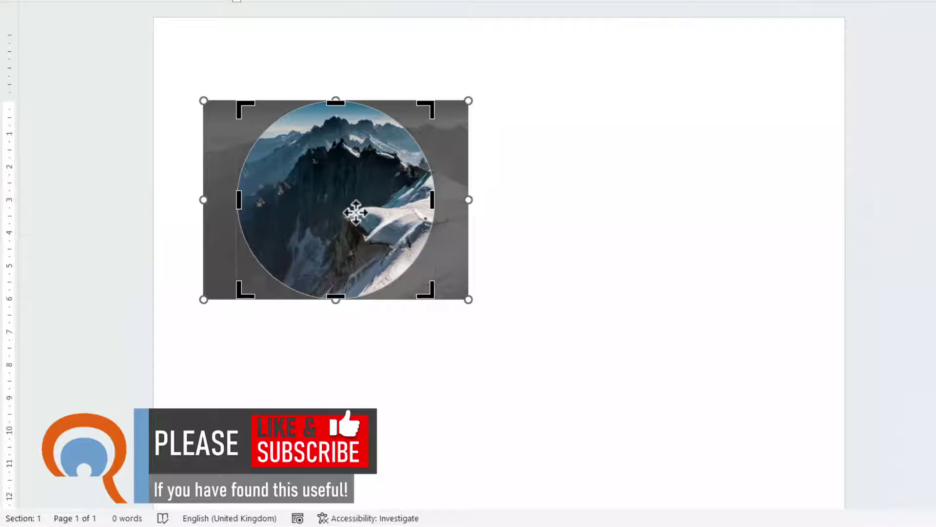
- Shift the image slightly left within the circular crop, enlarge it proportionally a little, and finish cropping
{"action": "mouse_move", "coordinate": [356, 213]}
{"action": "left_mouse_down"}
{"action": "mouse_move", "coordinate": [382, 211]}
{"action": "mouse_move", "coordinate": [341, 210]}
{"action": "mouse_move", "coordinate": [364, 209]}
{"action": "mouse_move", "coordinate": [349, 209]}
{"action": "left_mouse_up"}
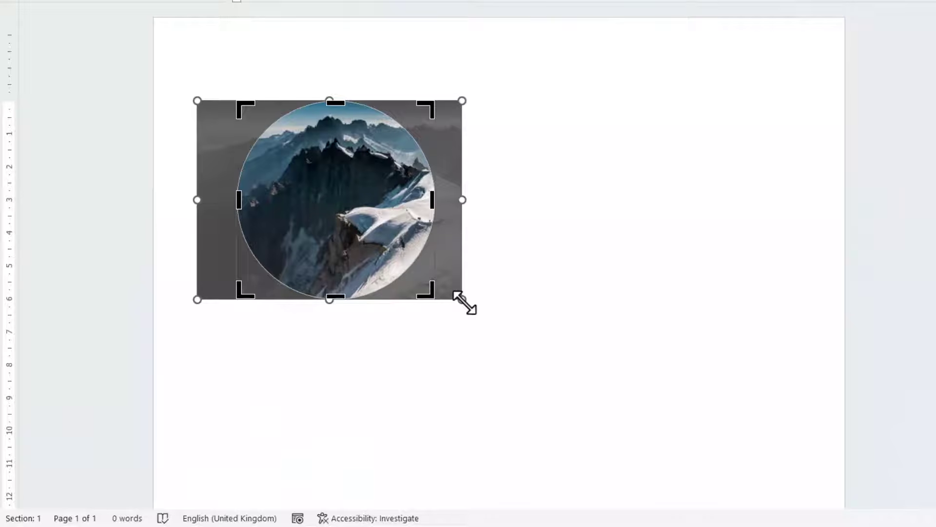
{"action": "left_click_drag", "start_coordinate": [462, 299], "coordinate": [489, 325]}
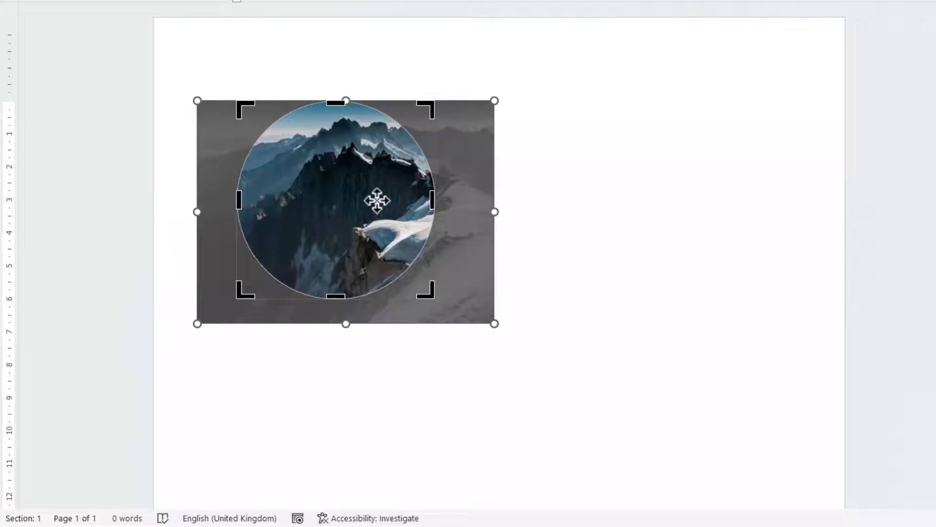
{"action": "left_click", "coordinate": [575, 201]}
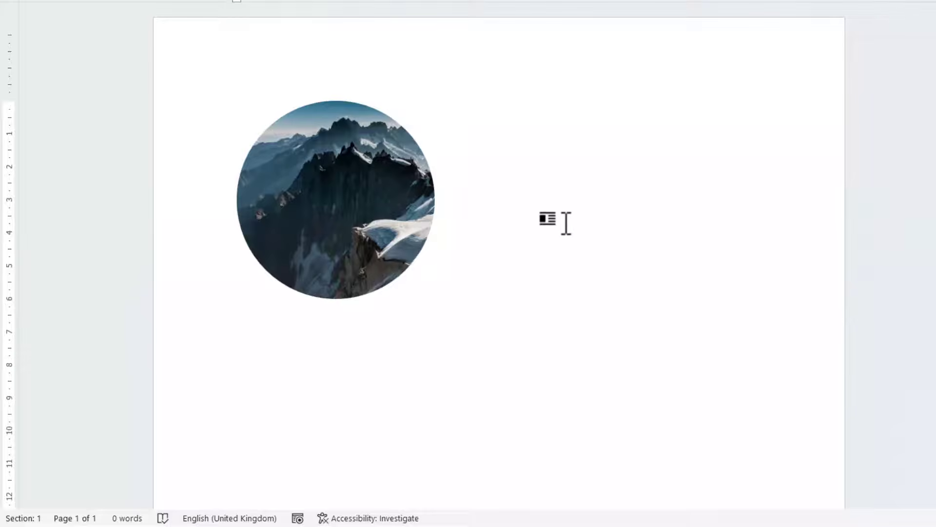
- Give the circular picture a light gray border with a weight of 6 pt
{"action": "left_click", "coordinate": [379, 162]}
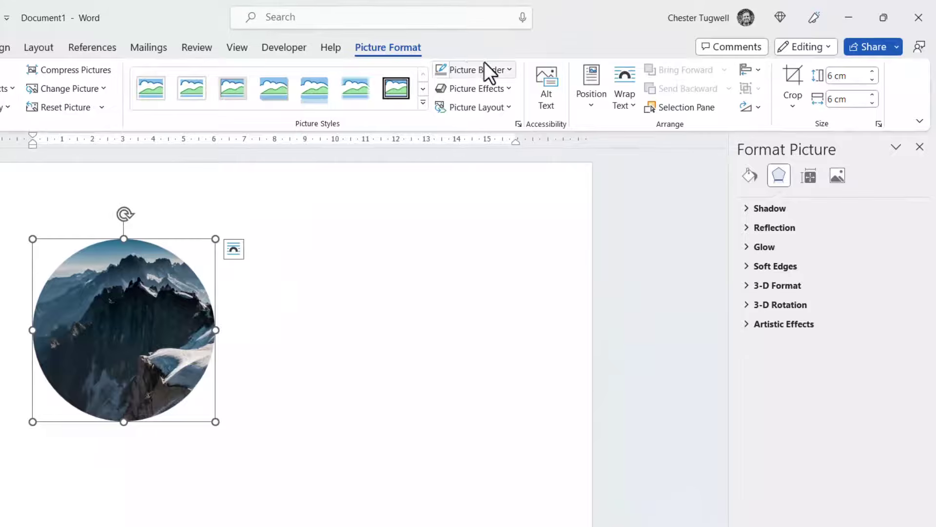
{"action": "left_click", "coordinate": [502, 72]}
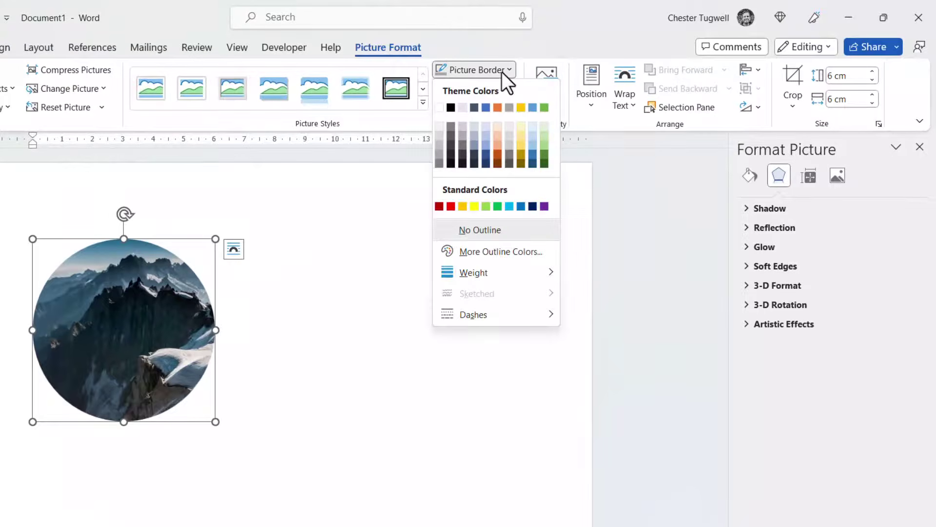
{"action": "mouse_move", "coordinate": [493, 272]}
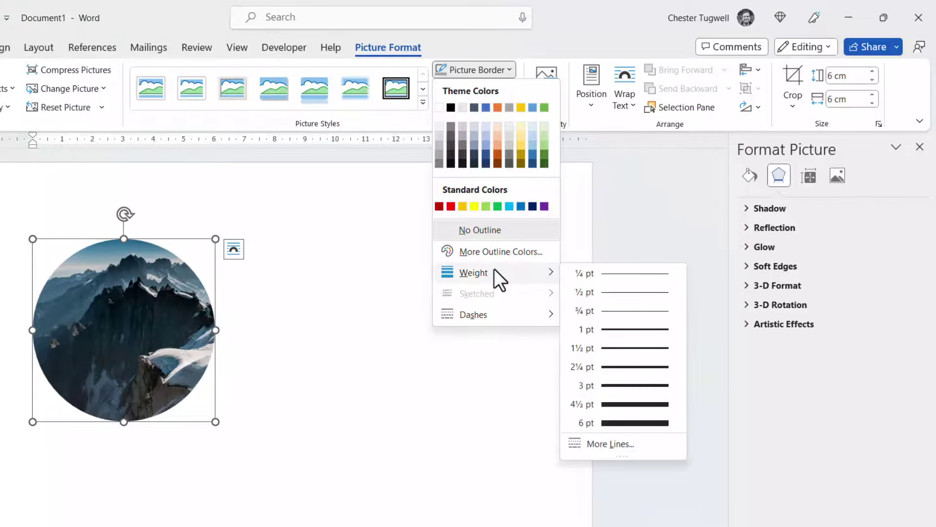
{"action": "left_click", "coordinate": [613, 423]}
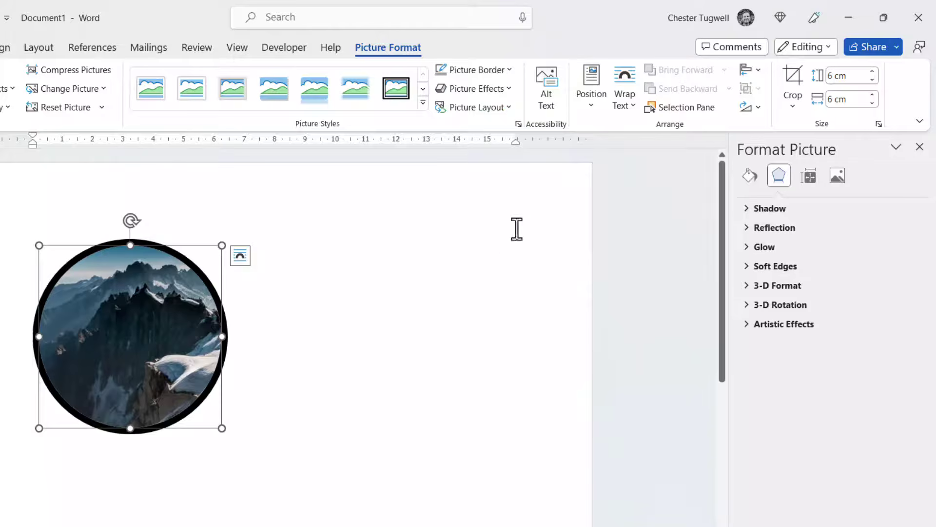
{"action": "left_click", "coordinate": [509, 70]}
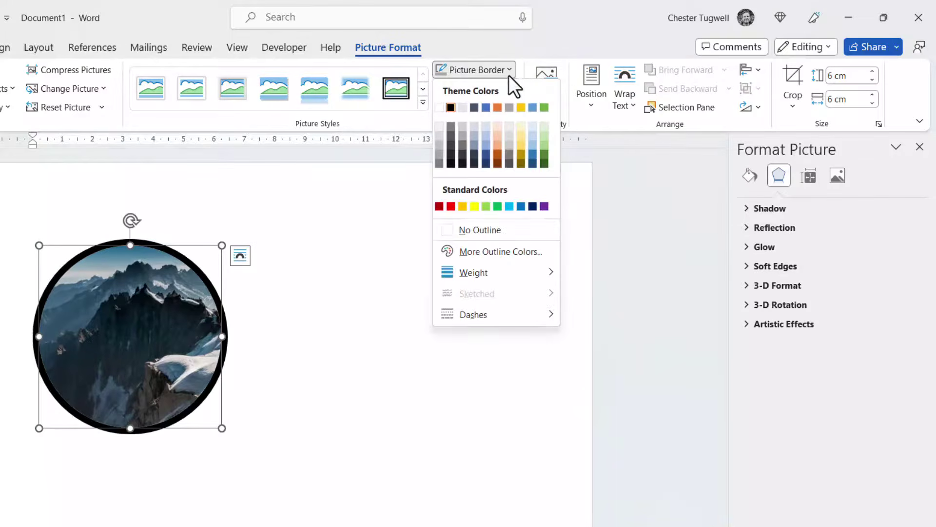
{"action": "left_click", "coordinate": [459, 109]}
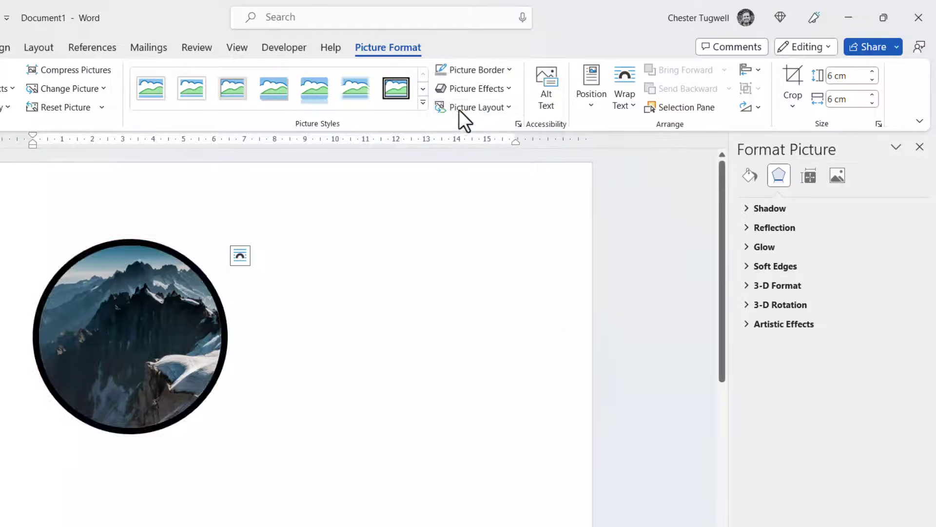
- Add an outer shadow offset to the left and the smallest orange glow variation to the circular picture
{"action": "left_click", "coordinate": [510, 92]}
{"action": "mouse_move", "coordinate": [503, 148]}
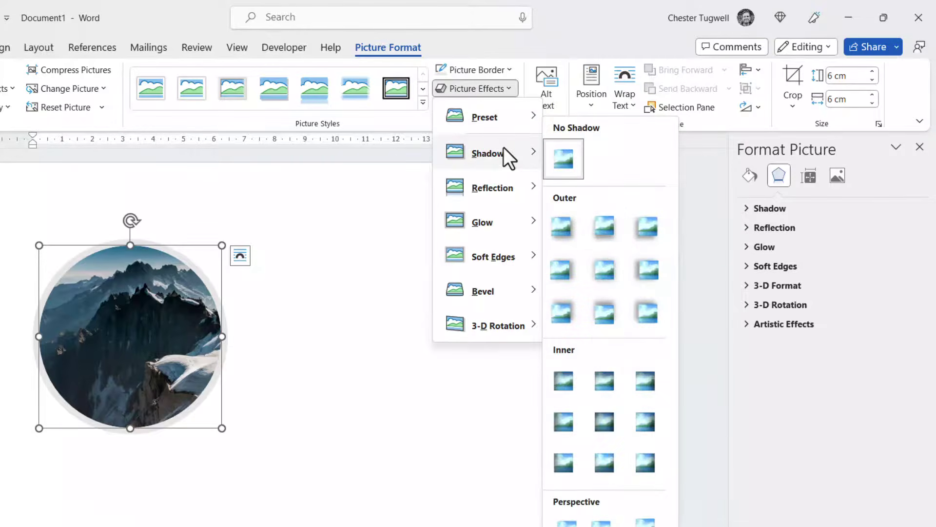
{"action": "left_click", "coordinate": [644, 273]}
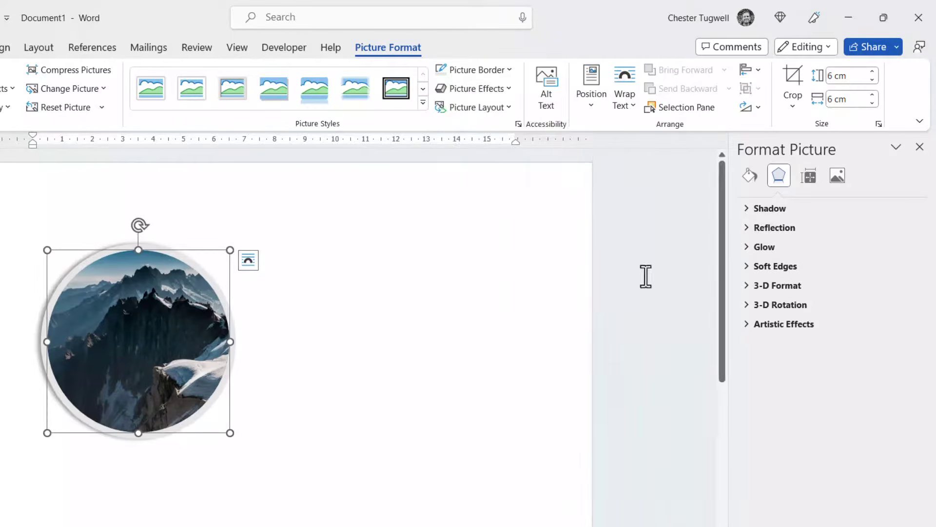
{"action": "left_click", "coordinate": [506, 90]}
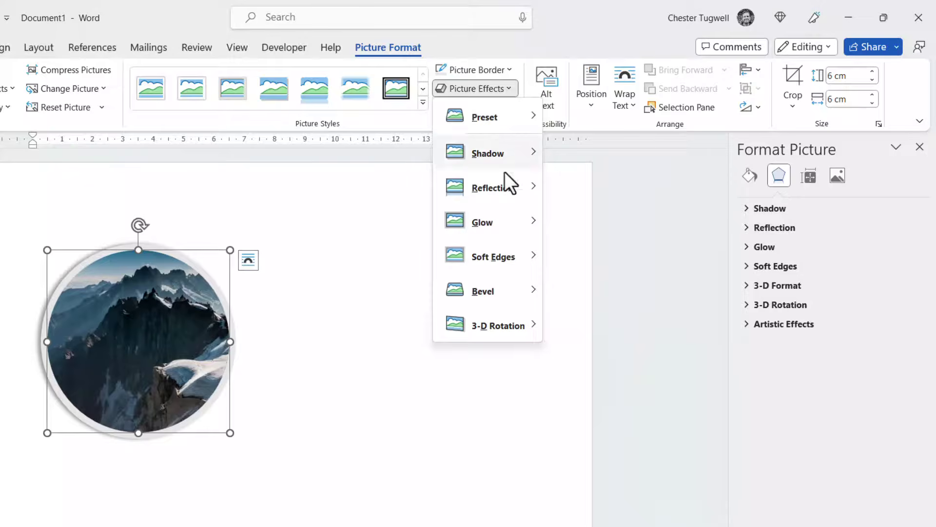
{"action": "mouse_move", "coordinate": [514, 215]}
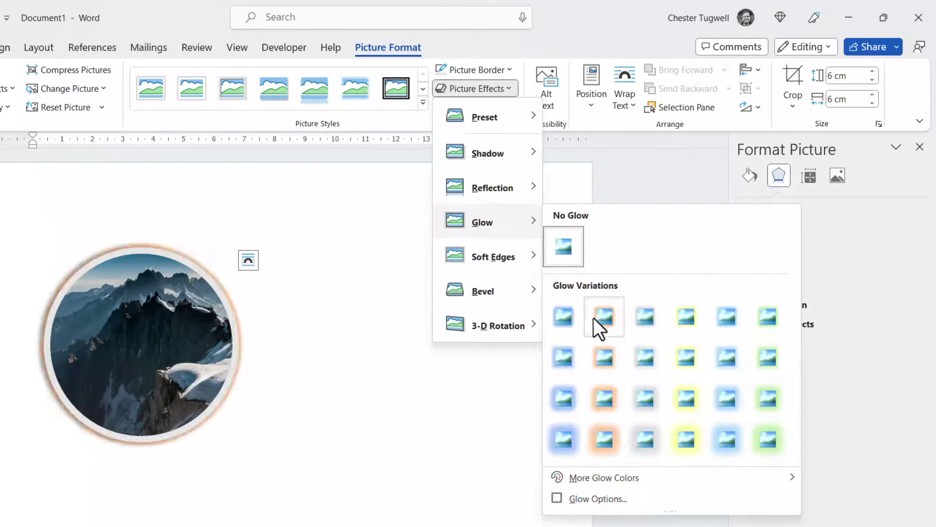
{"action": "left_click", "coordinate": [593, 317]}
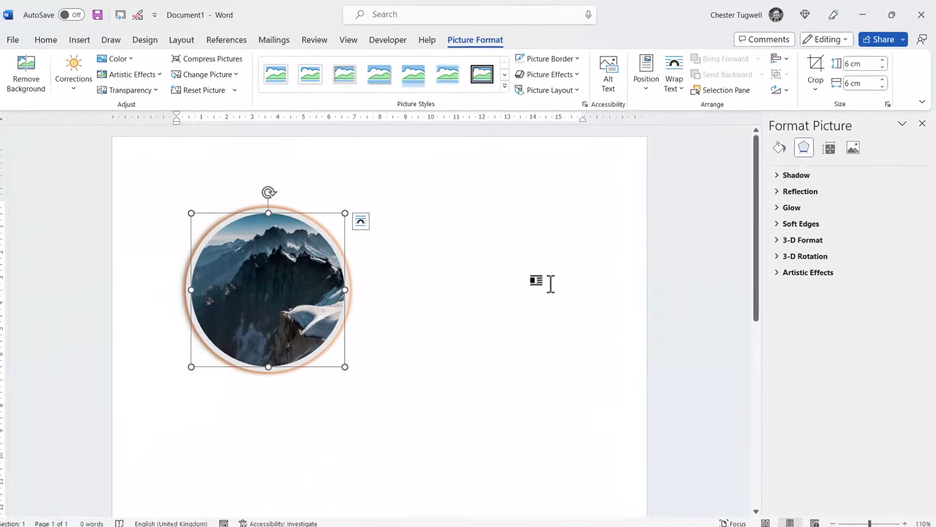